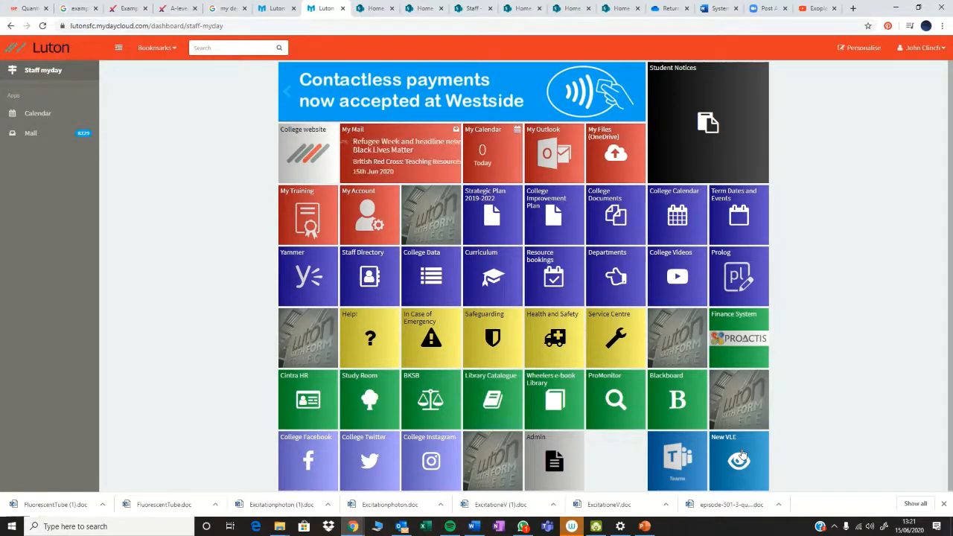
Step: Open the New VLE home page and go to the Physics A Level course site
left_click(741, 462)
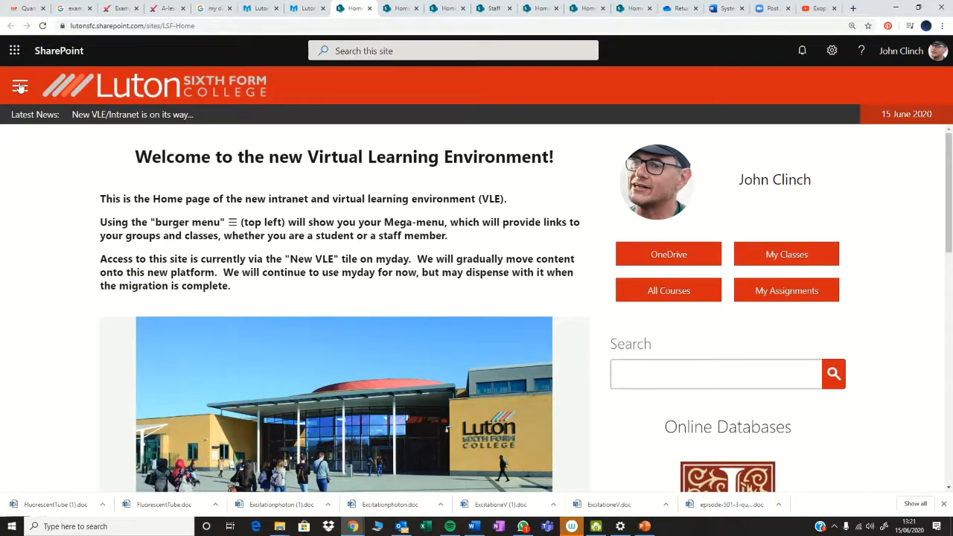
left_click(21, 88)
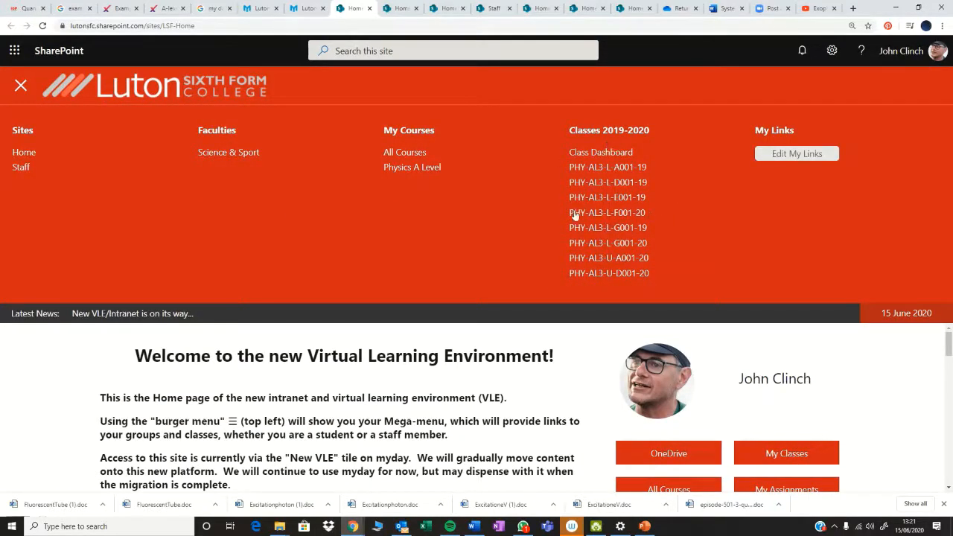
left_click(394, 170)
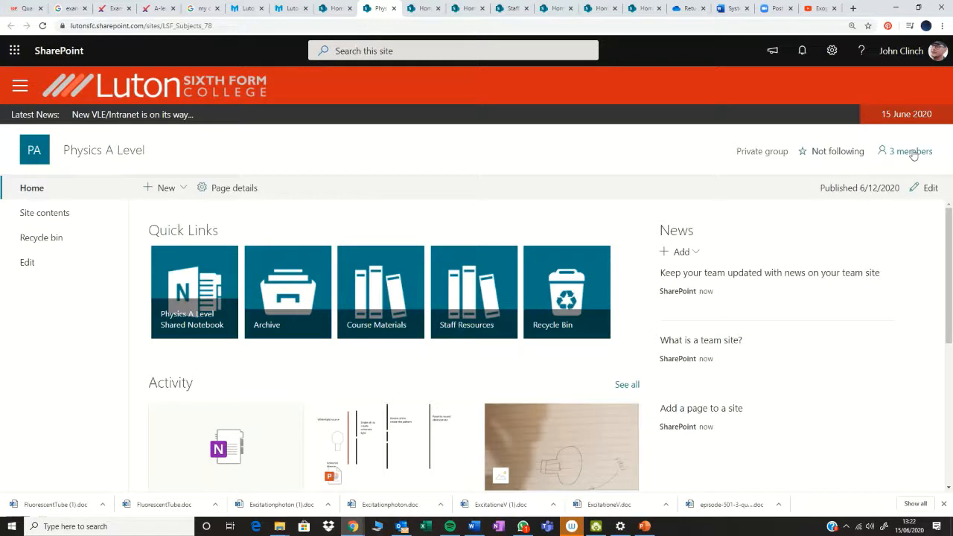
Step: View the Physics A Level Shared Notebook and its Introductory Electricity page
left_click(212, 304)
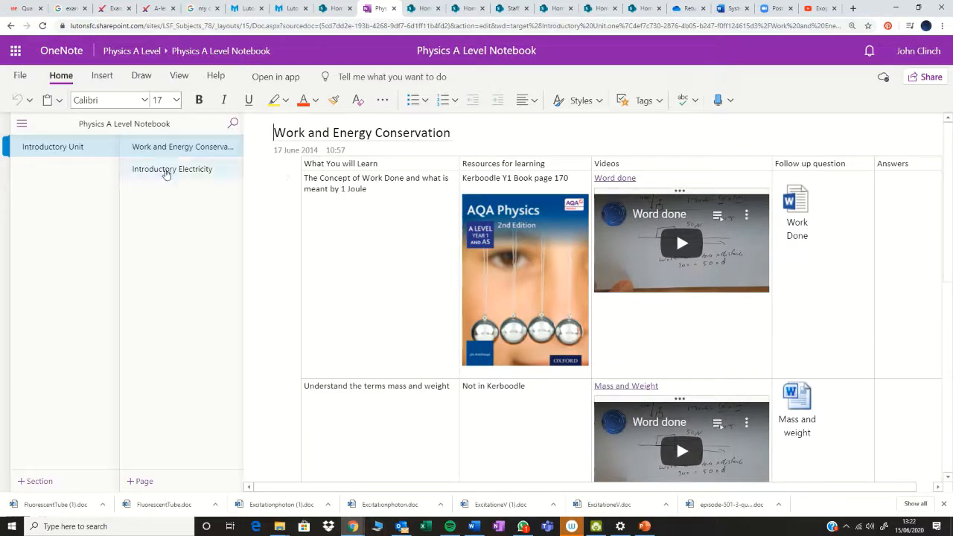
left_click(166, 170)
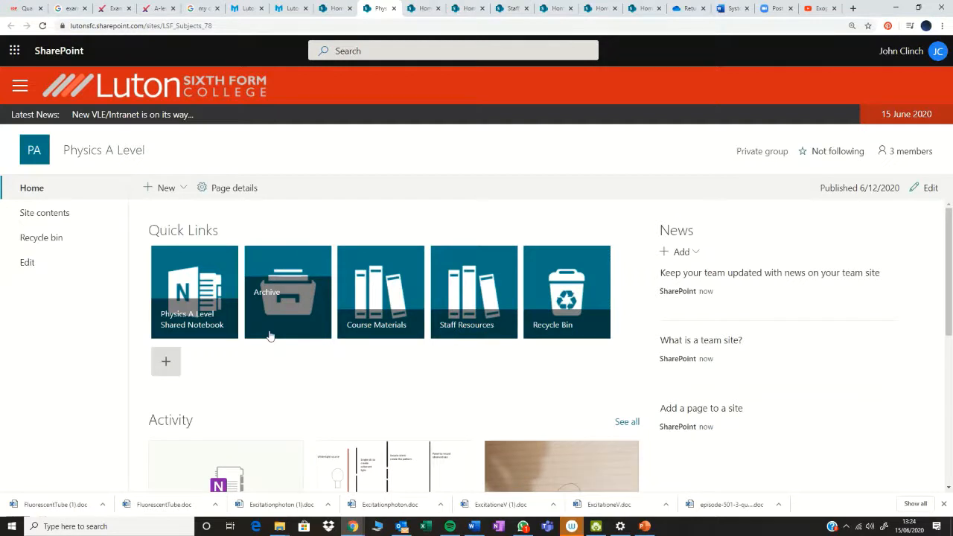
Step: Open The Course Guide notebook from the Physics A Level site's Staff Resources library
left_click(462, 317)
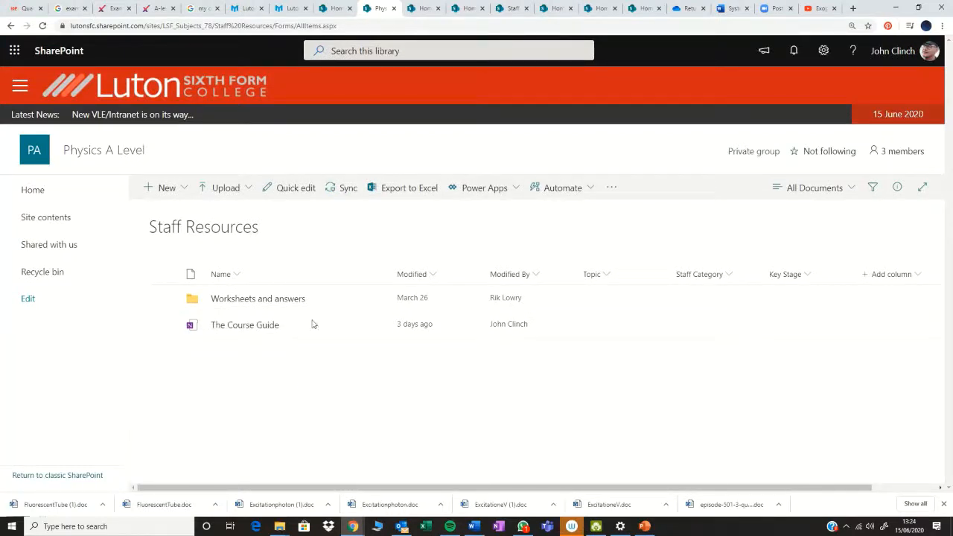
left_click(186, 193)
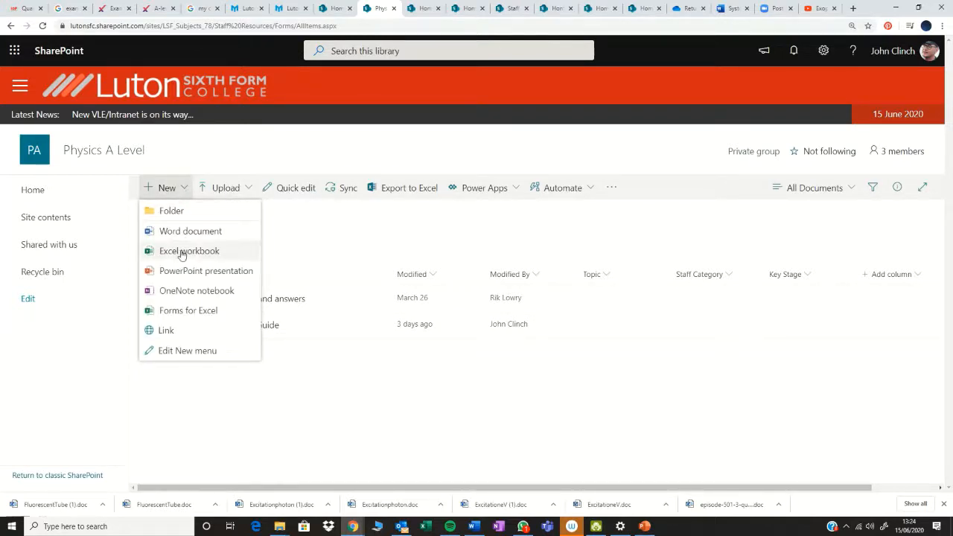
left_click(344, 429)
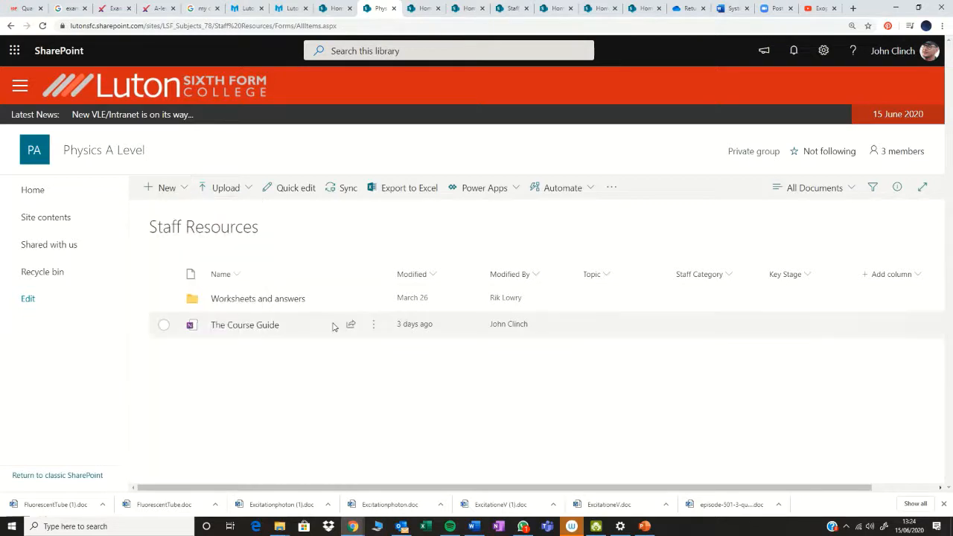
left_click(232, 327)
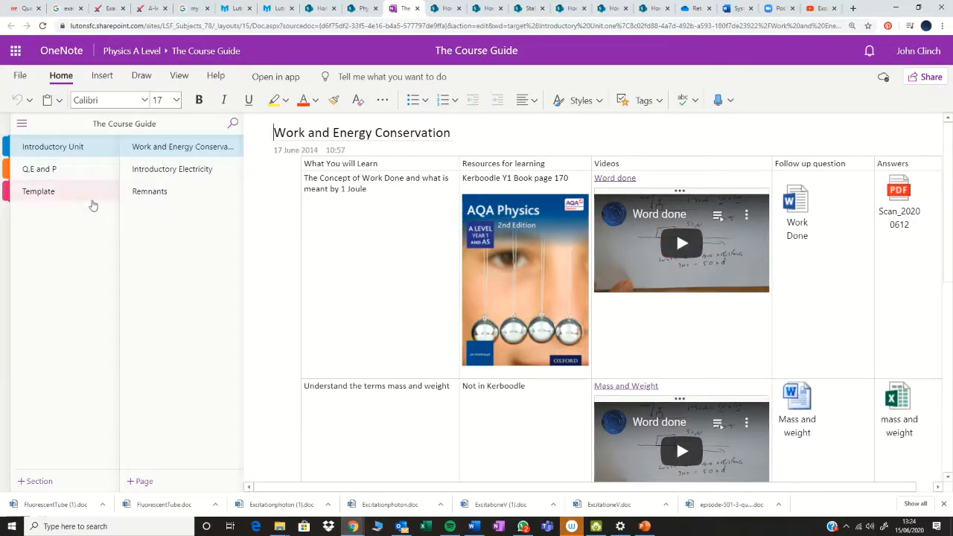
Step: Open the guide's Q,E and P section in the OneNote desktop app and show the Introductory Unit section
left_click(40, 169)
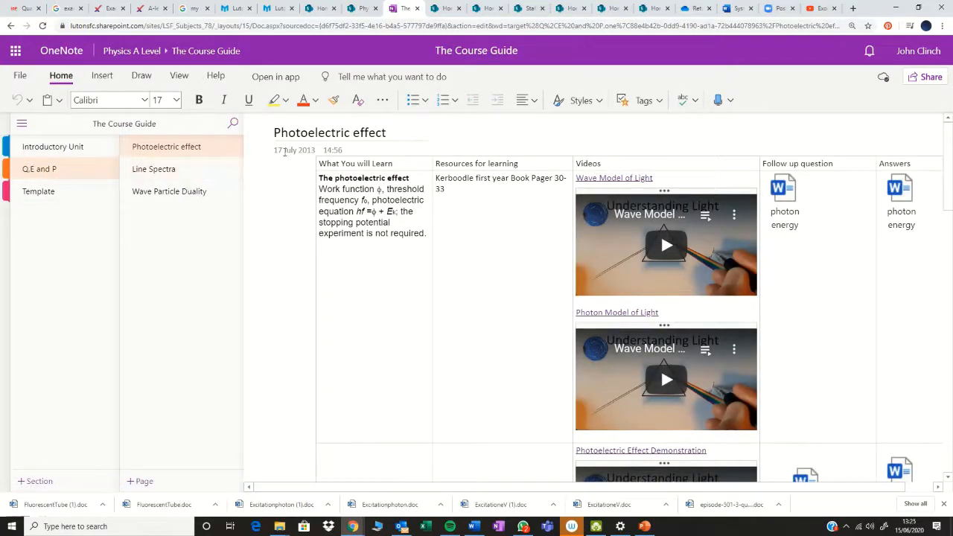
left_click(278, 81)
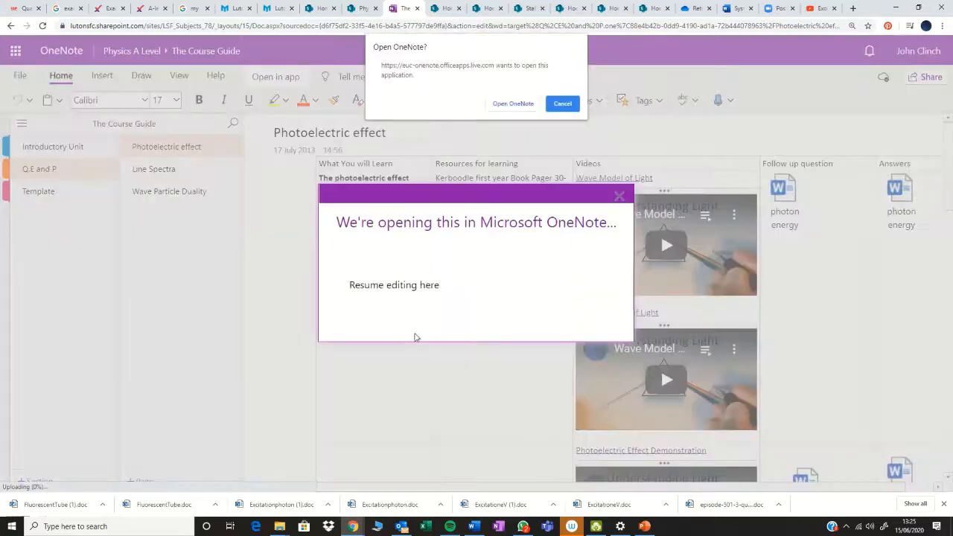
left_click(513, 104)
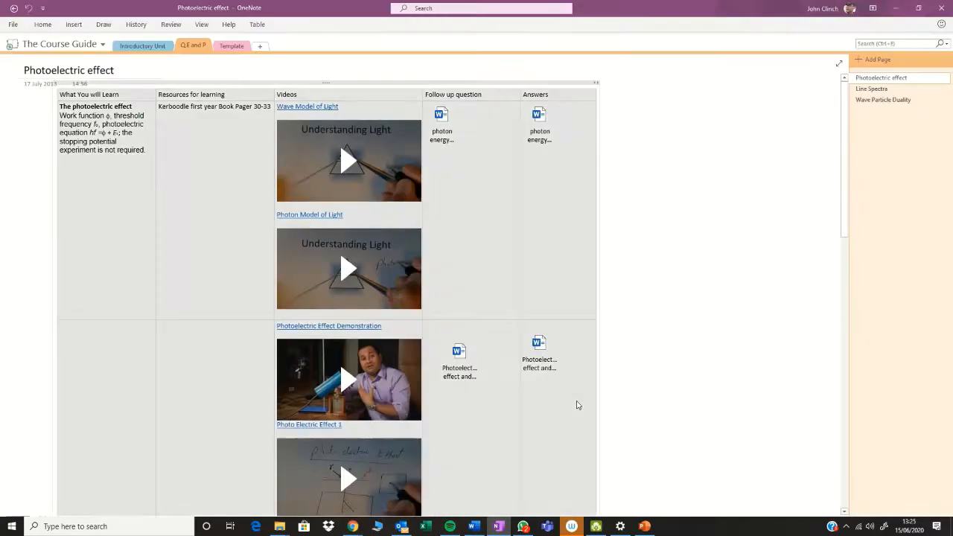
left_click(691, 232)
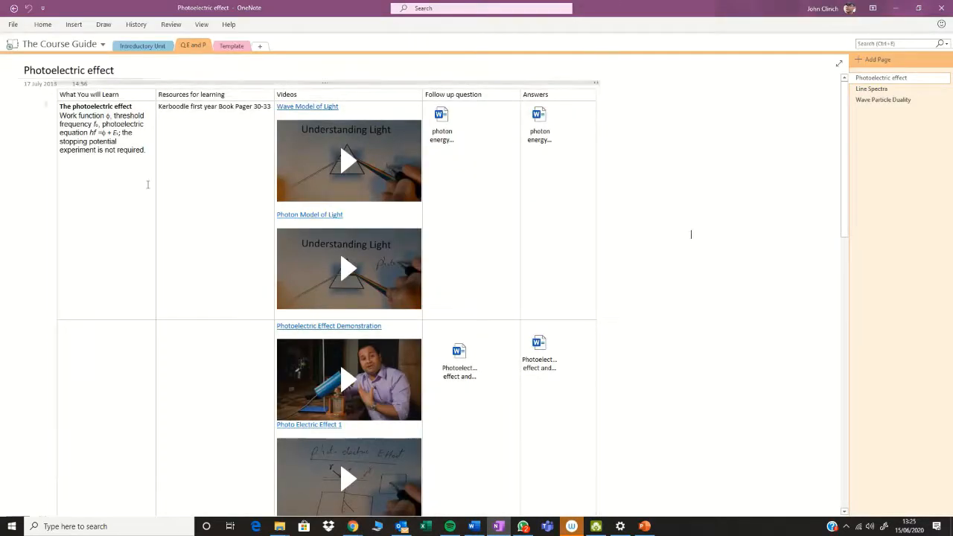
left_click(142, 46)
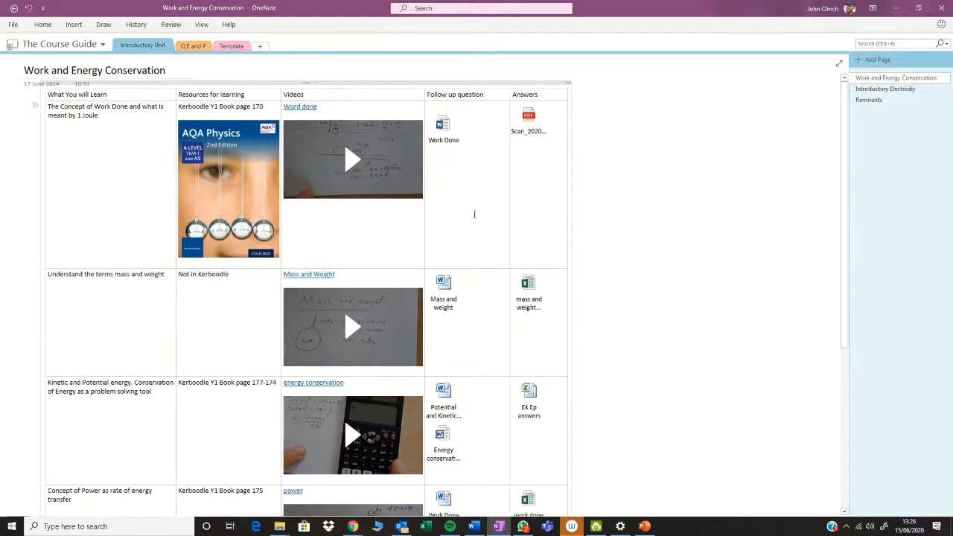
Step: Add a new section named "Delete" to The Course Guide notebook
left_click(260, 47)
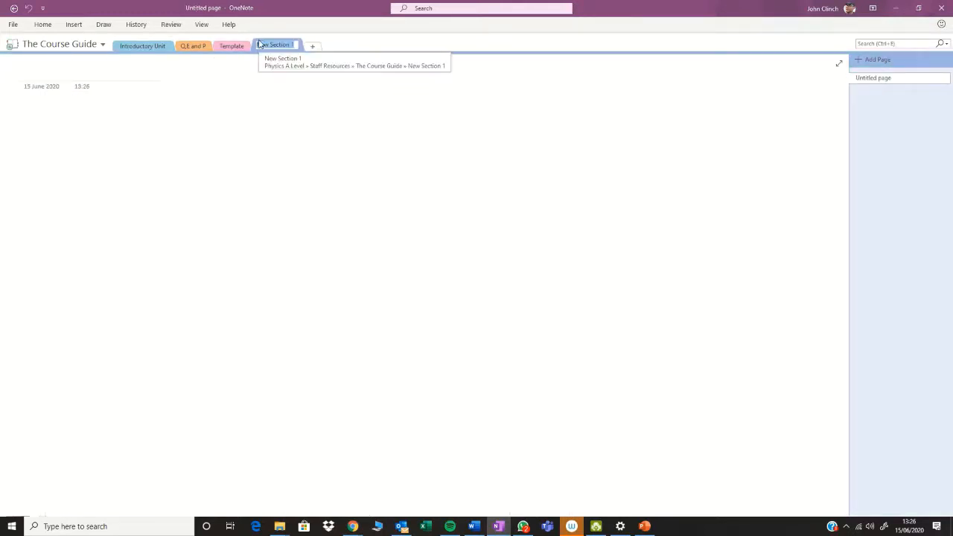
type("Dele")
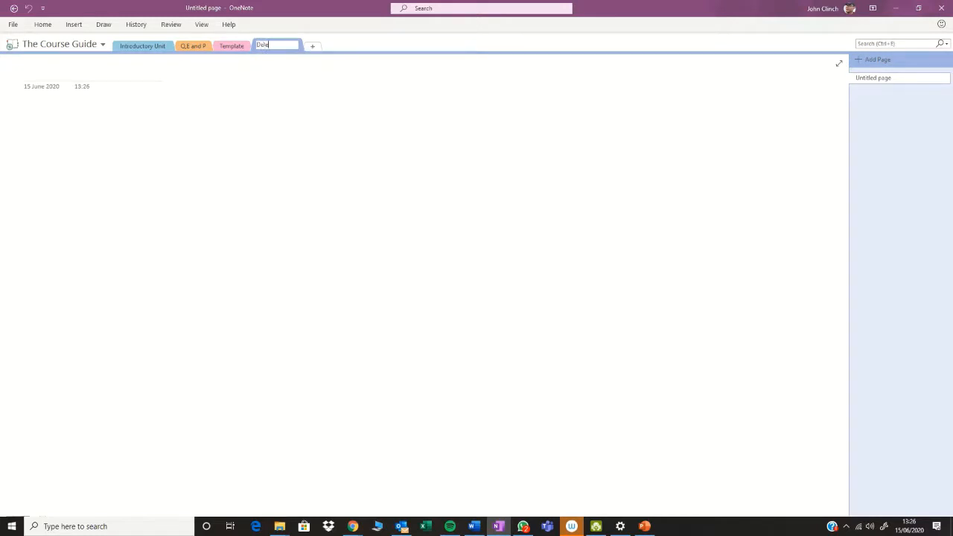
type("te")
key("Return")
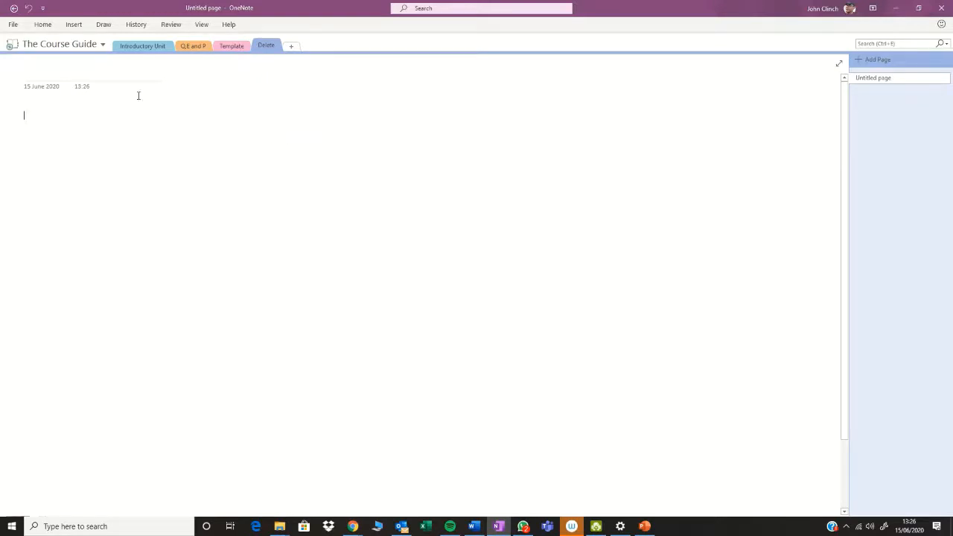
Step: Insert a table of five columns and five rows on the blank page and widen its container and columns
left_click(74, 25)
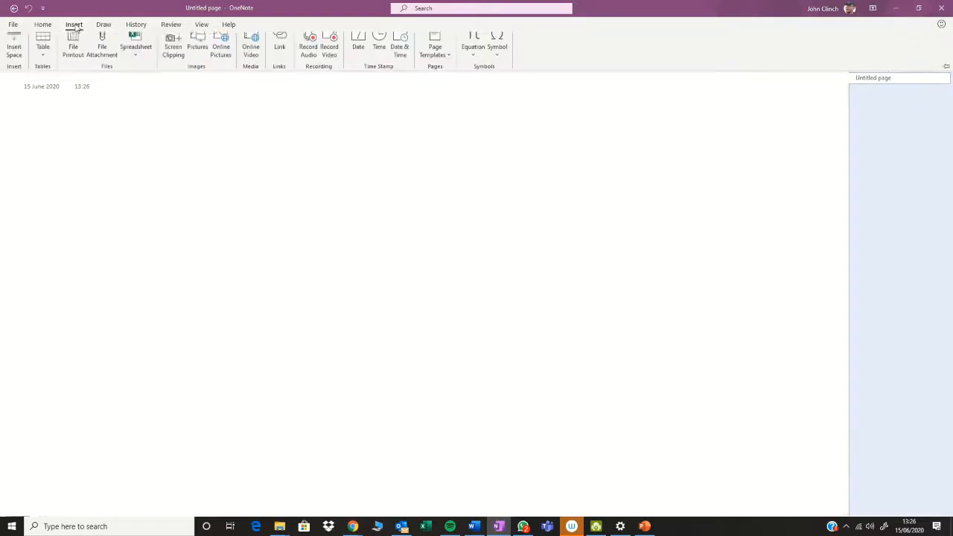
left_click(42, 50)
left_click(77, 125)
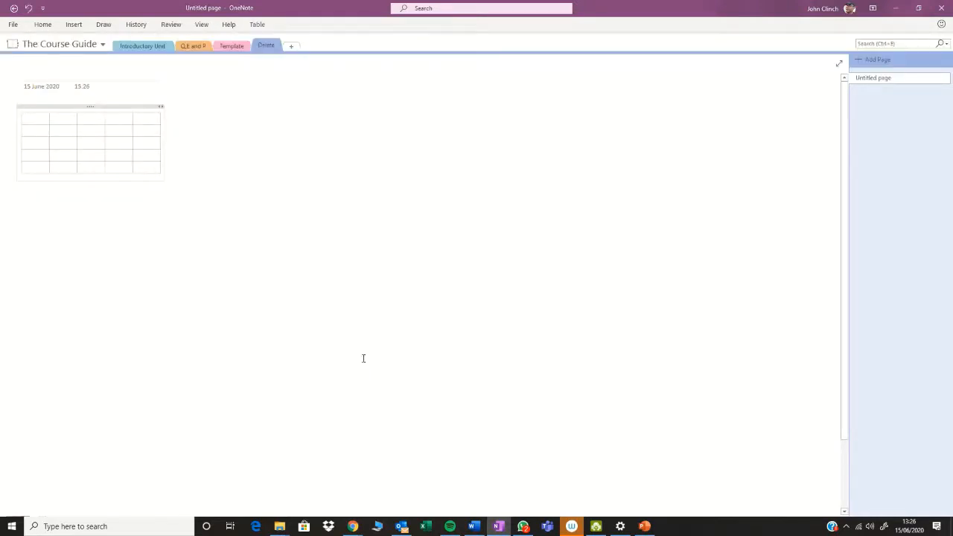
left_click(166, 182)
left_click_drag(165, 173, 404, 173)
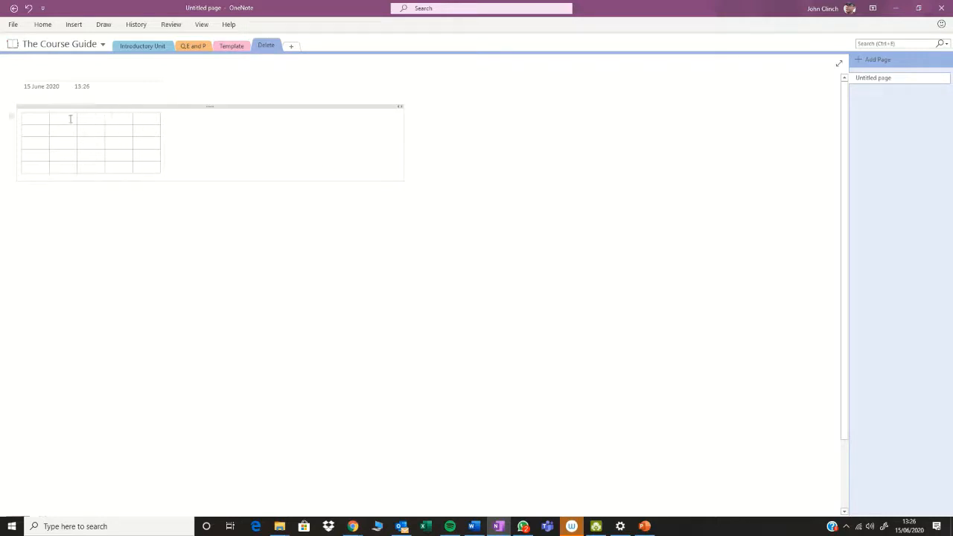
left_click_drag(49, 119, 149, 119)
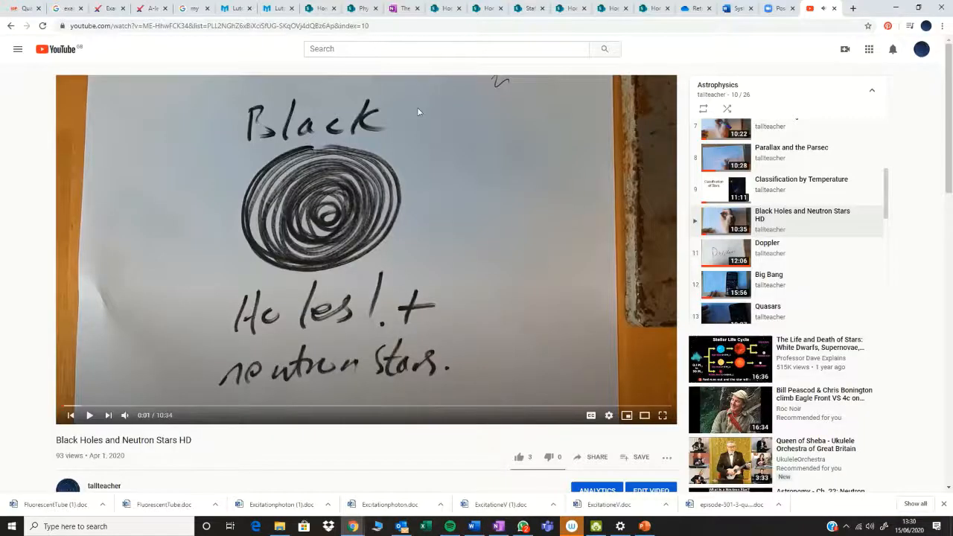
Step: Embed the YouTube video "Black Holes and Neutron Stars HD" in the first row's second cell and enter "Black holes" in the first cell
left_click(397, 28)
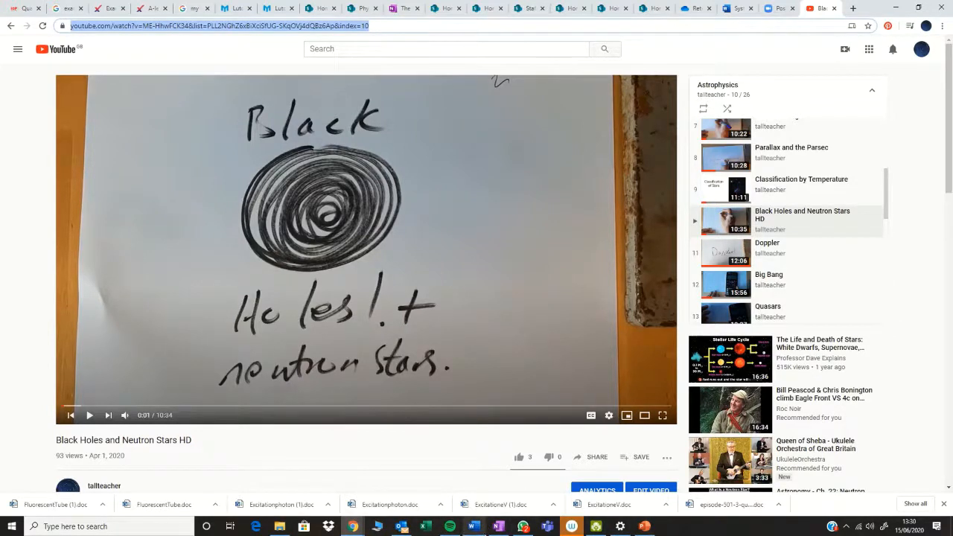
left_click(498, 526)
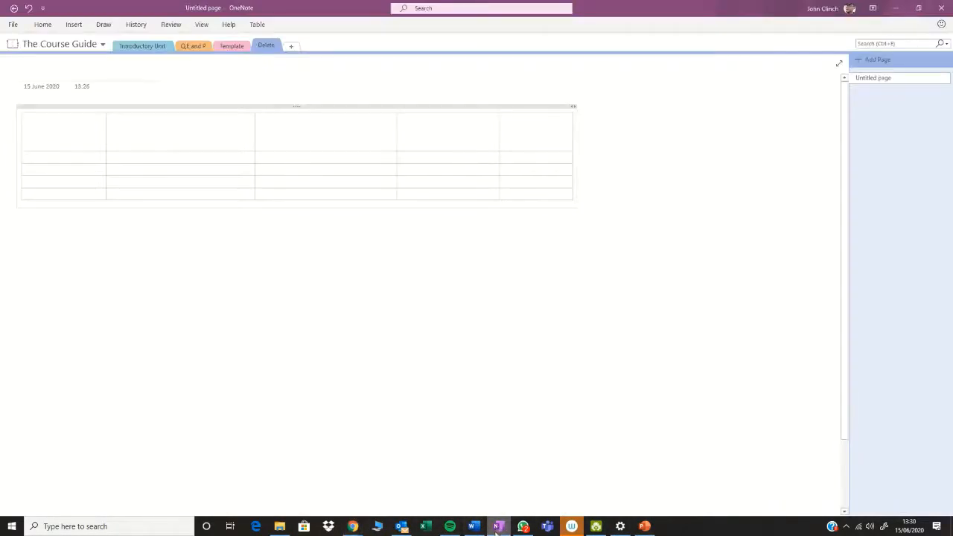
left_click(157, 126)
key("ctrl+v")
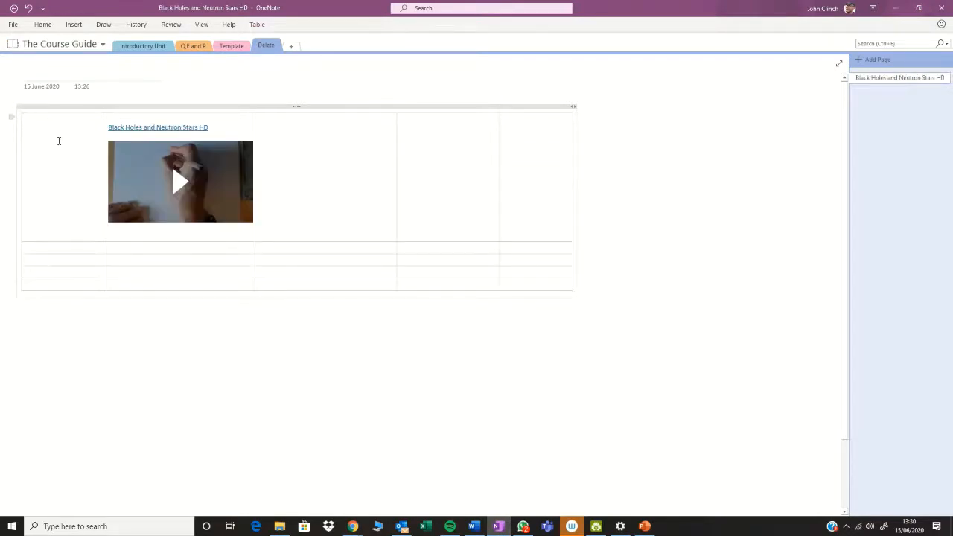
type("Blac")
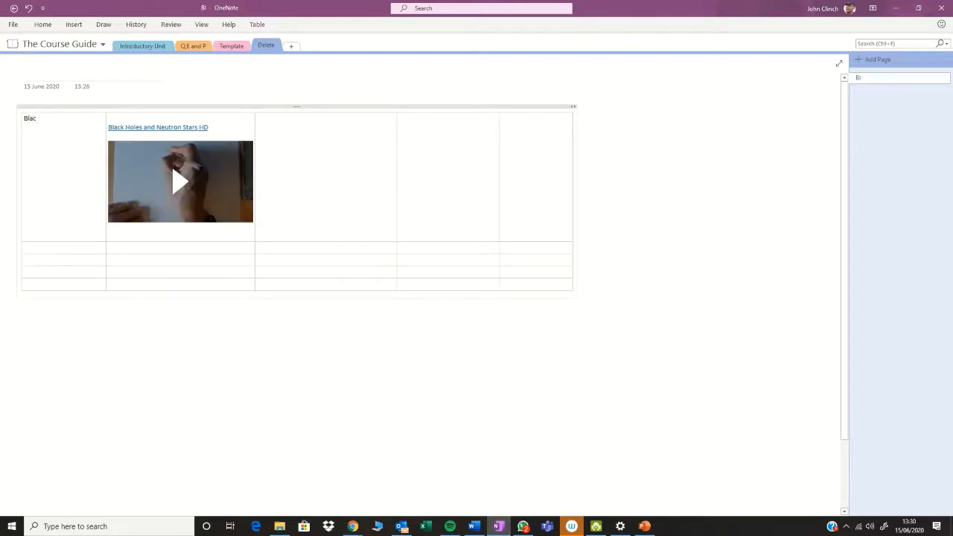
type("k holes")
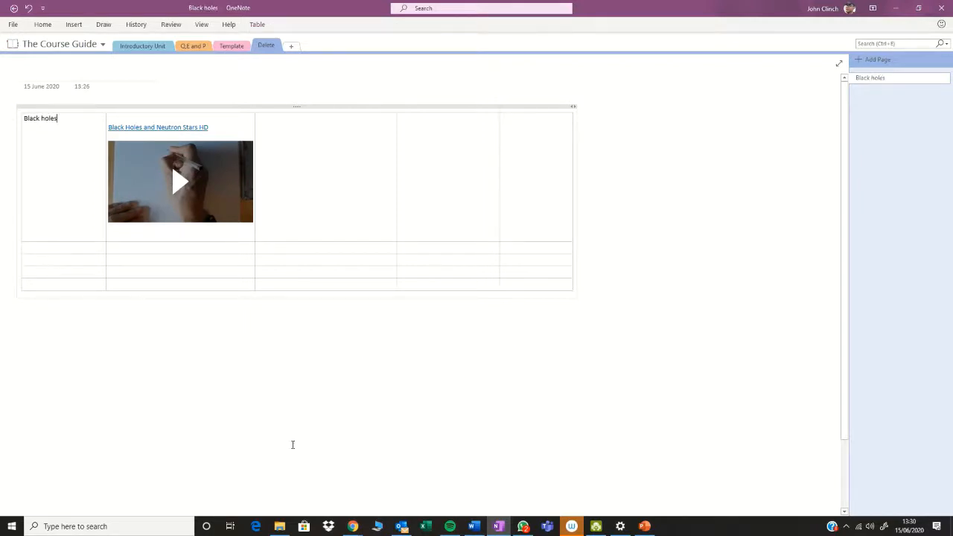
Step: Attach the "Black holes and Neutron Stars" Word file from the Uppers folder to the first row's third cell
left_click(280, 527)
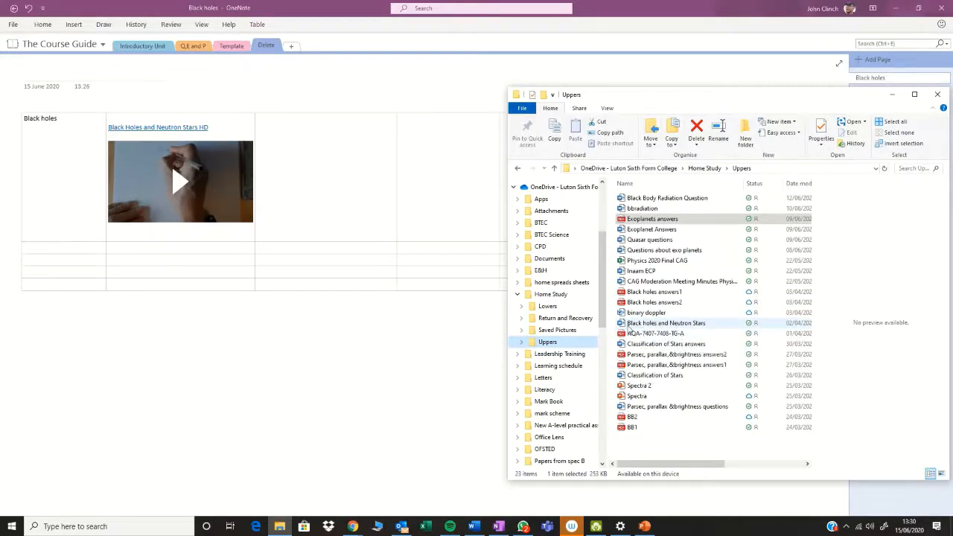
left_click_drag(631, 328, 365, 186)
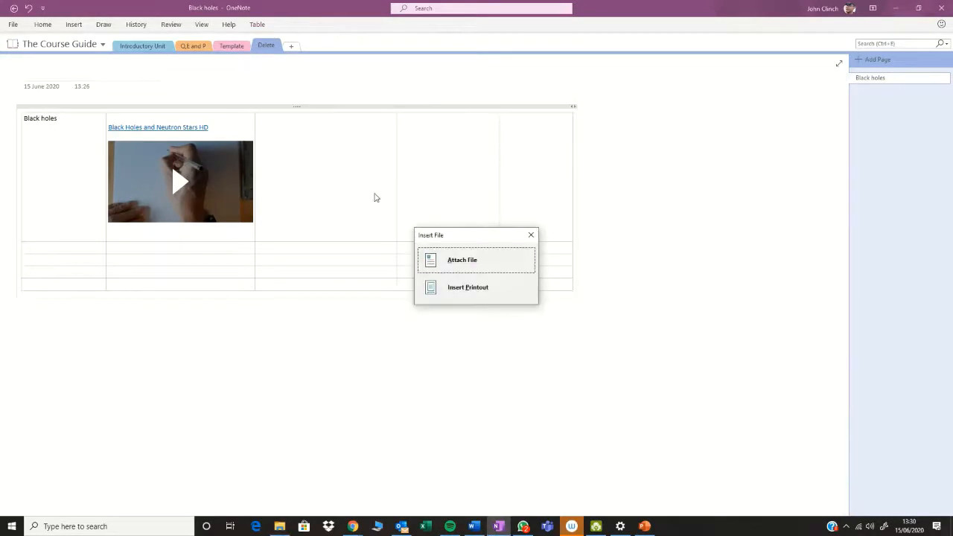
left_click(450, 257)
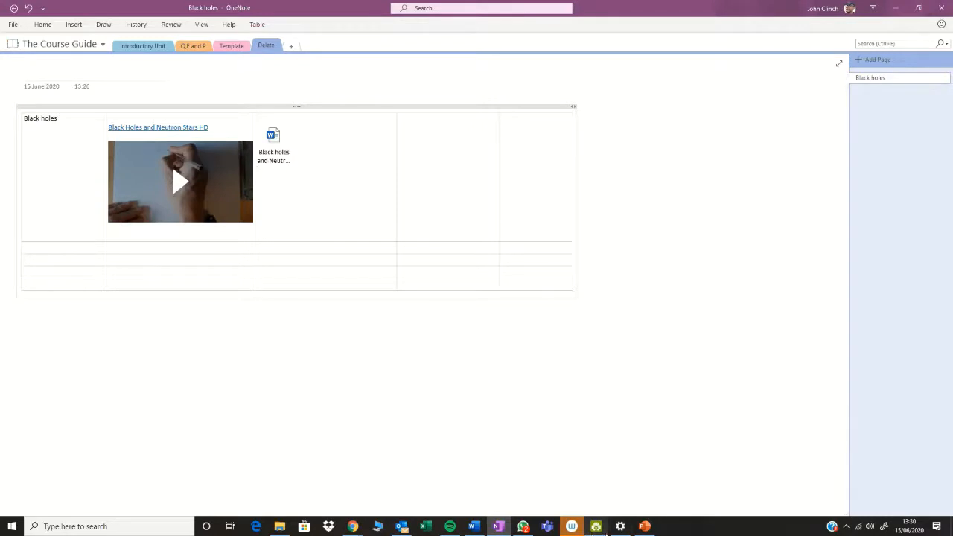
Step: Attach the PDF files "Black holes answers1" and "Black holes answers2" from the Uppers folder to the first row's fourth cell
left_click(280, 526)
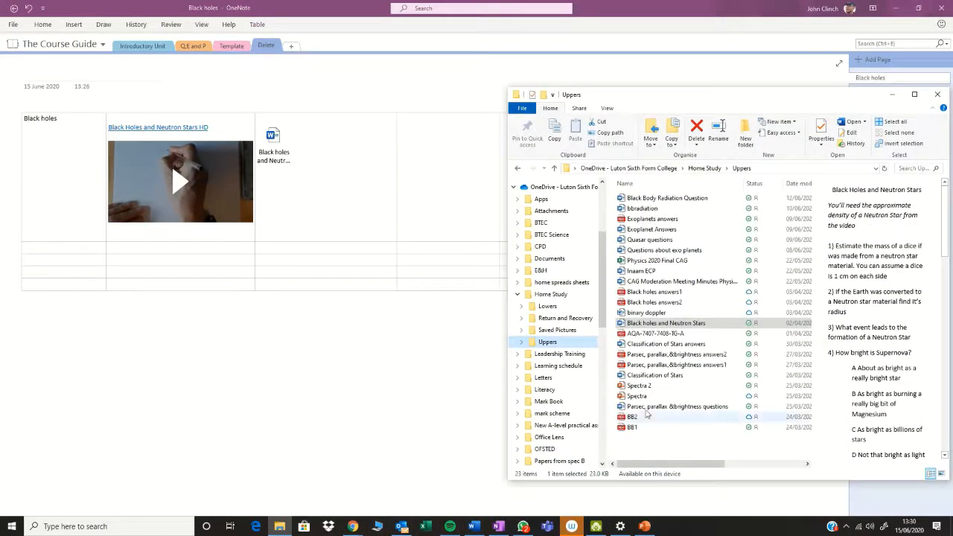
left_click_drag(656, 292, 425, 153)
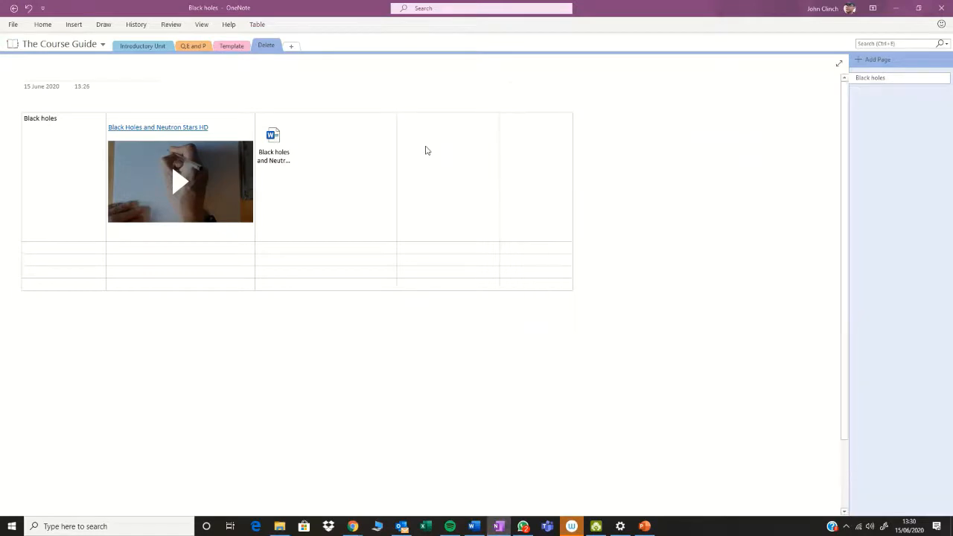
left_click(449, 261)
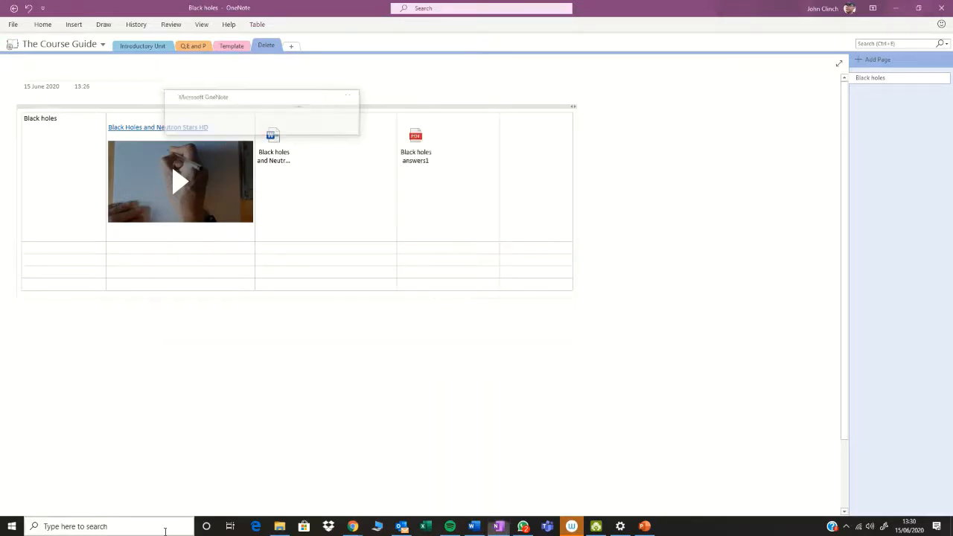
left_click(280, 526)
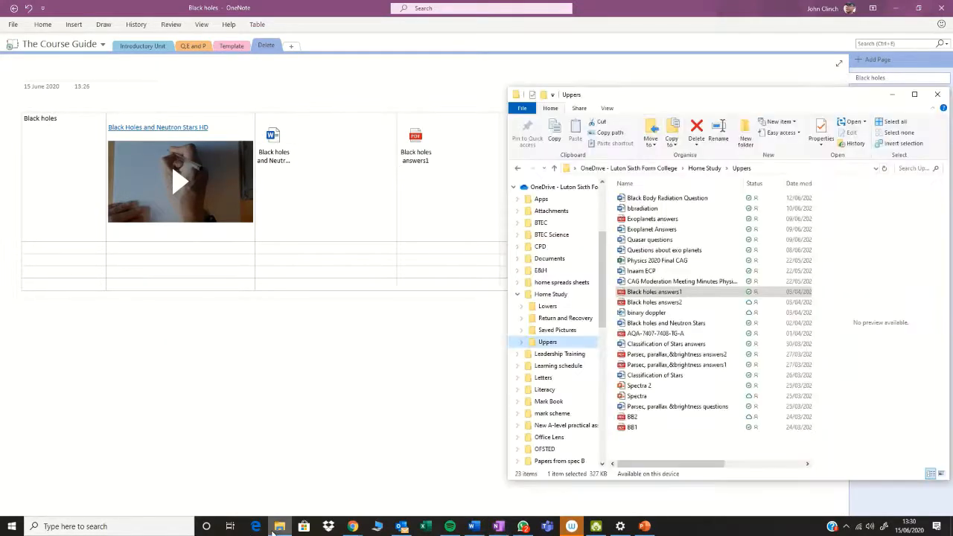
left_click_drag(655, 302, 436, 198)
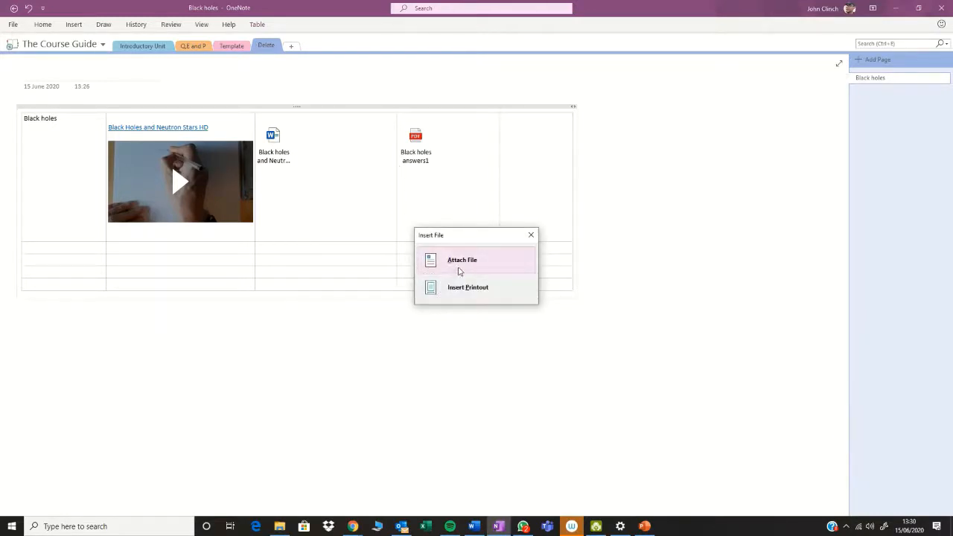
left_click(459, 266)
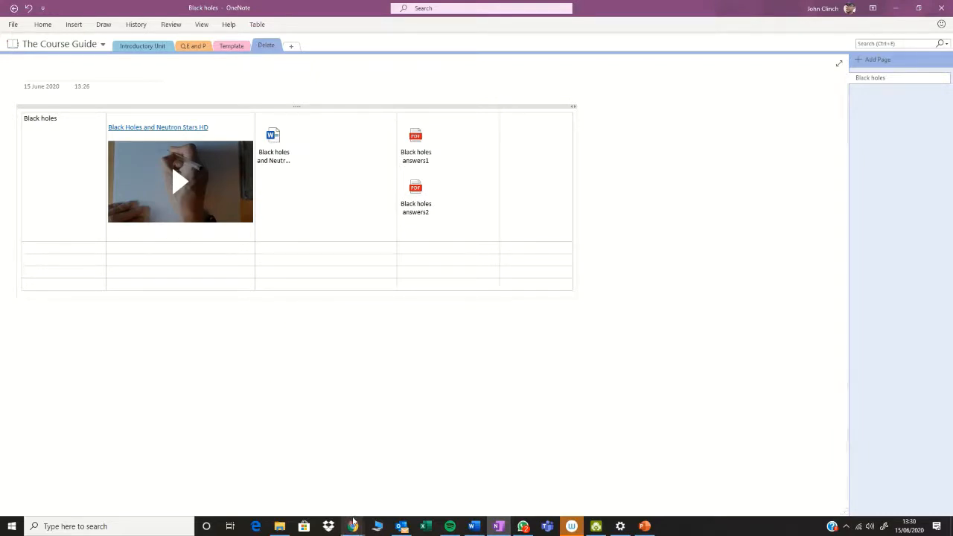
Step: Switch to Chrome, search Google for "black holes" and open the Scientific American image "The Puzzle of the First Black Holes" in the image results
mouse_move(354, 524)
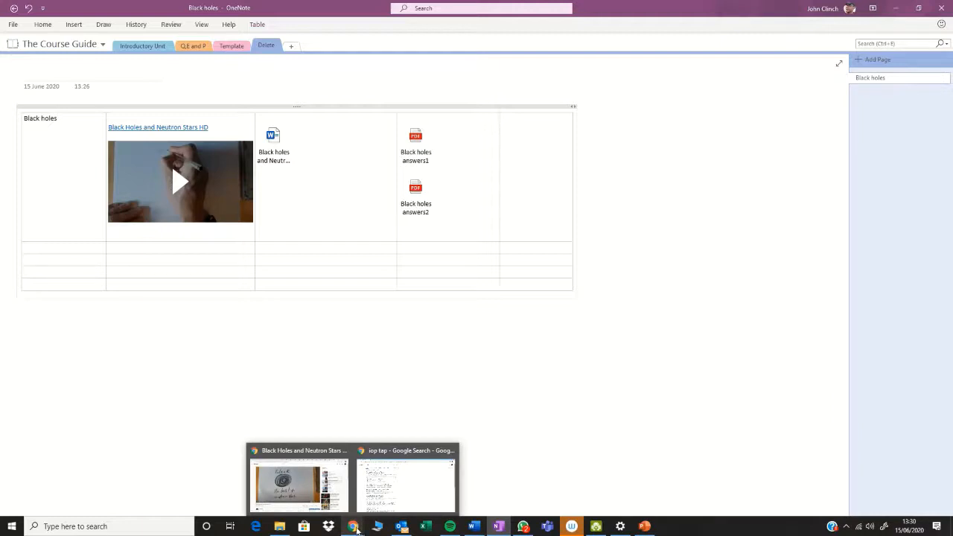
left_click(312, 487)
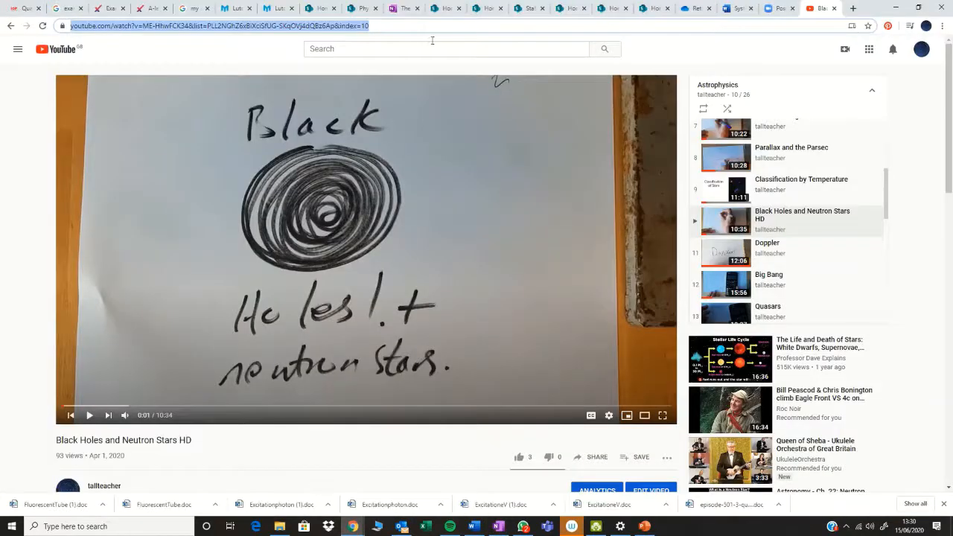
type("b")
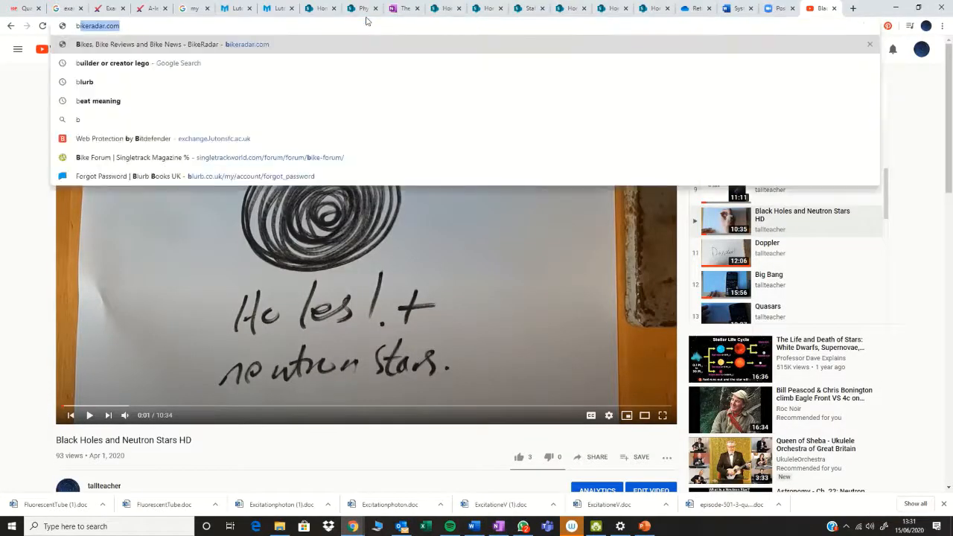
type("lack h")
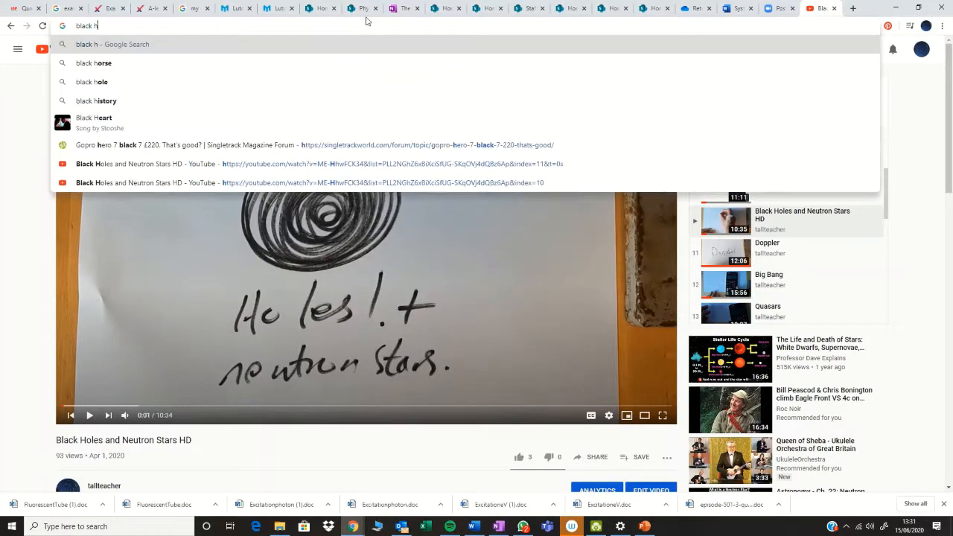
type("oles")
key("Return")
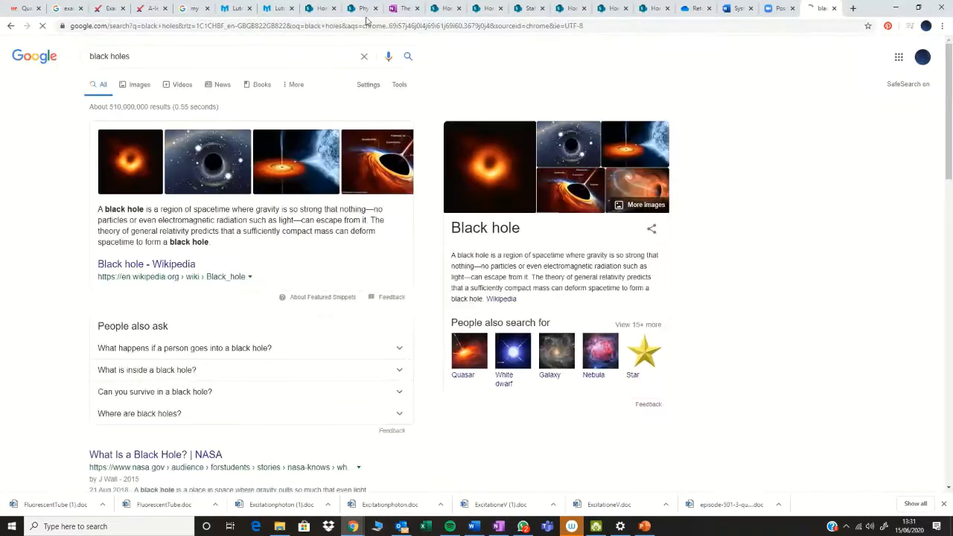
left_click(395, 159)
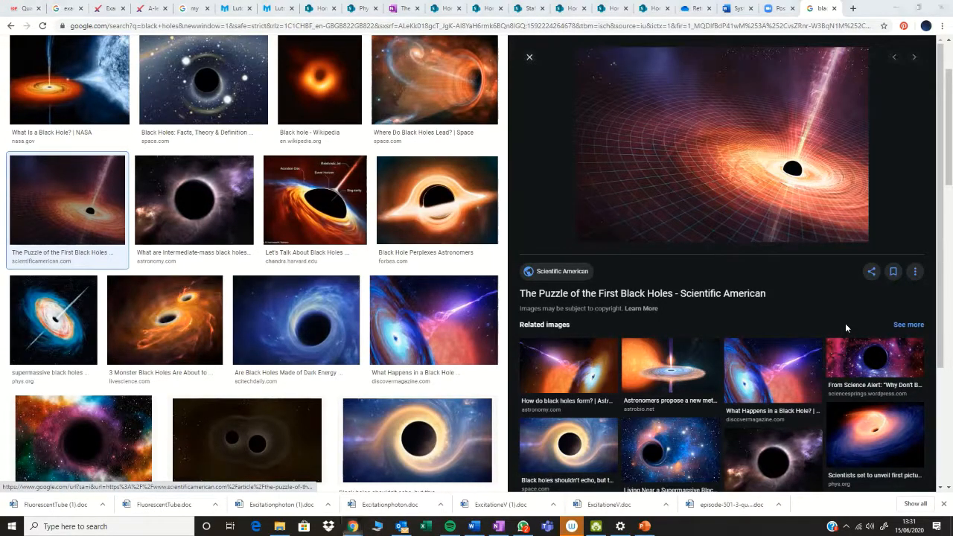
Step: Capture a screen snip of the enlarged black hole image and paste it below "Black holes" in the OneNote table's first cell
key("shift+super+s")
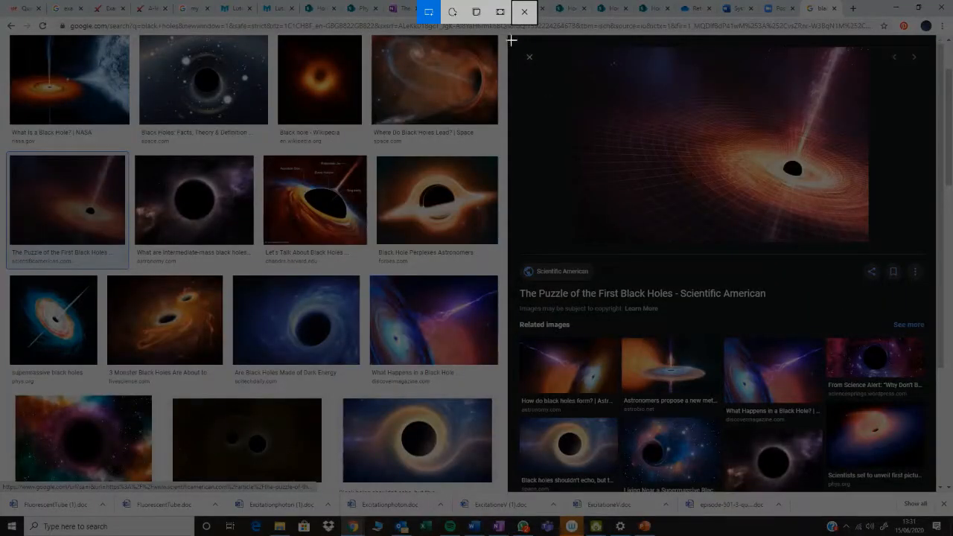
mouse_move(511, 37)
left_mouse_down()
mouse_move(581, 100)
mouse_move(866, 246)
left_mouse_up()
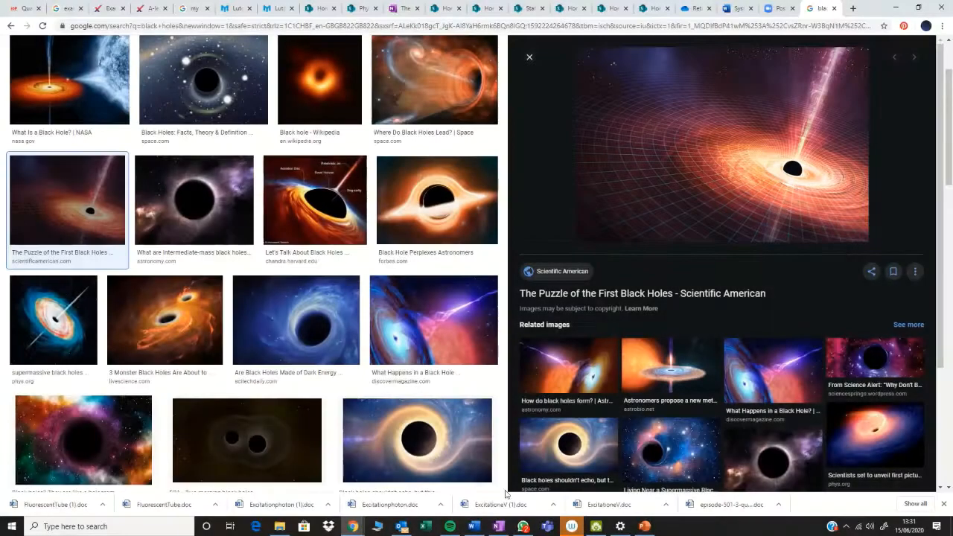
left_click(498, 525)
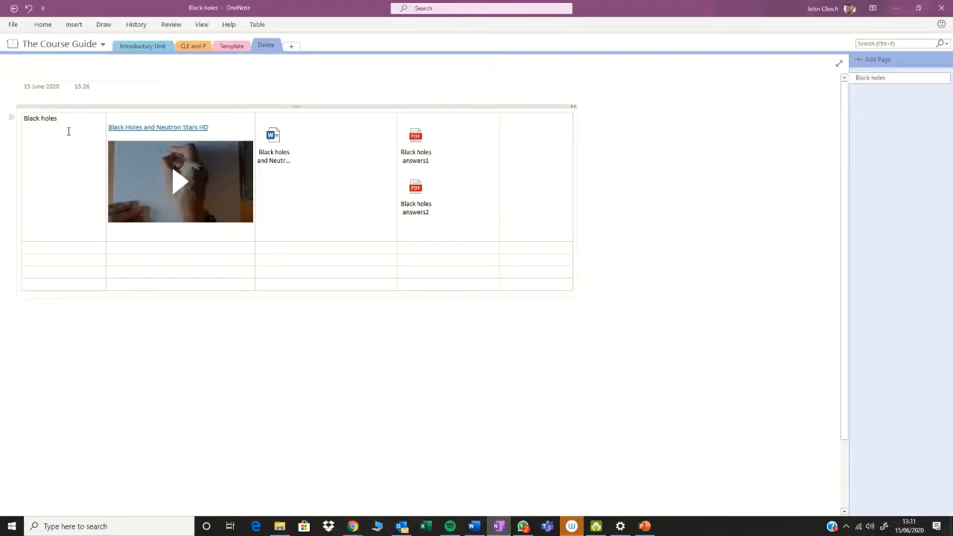
key("ctrl+v")
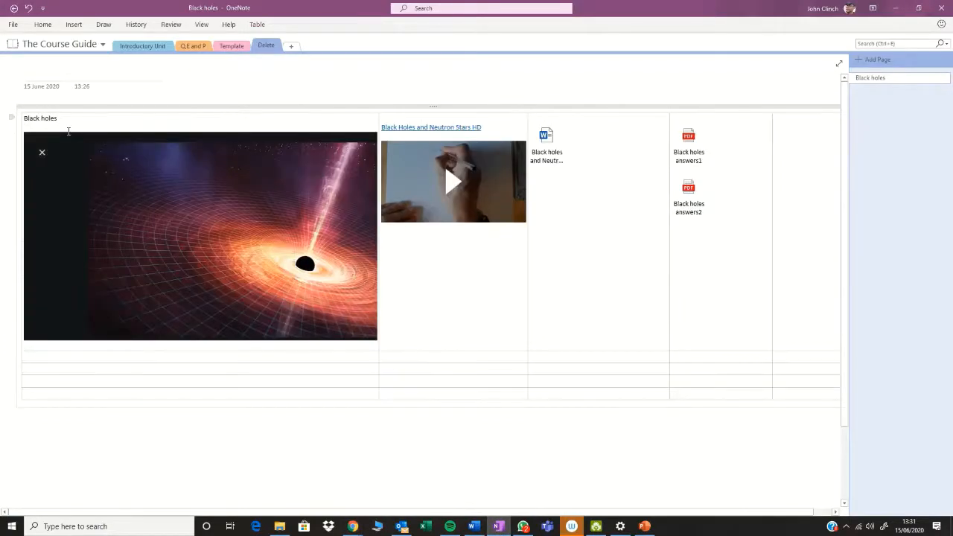
Step: Shrink the pasted black hole picture to about half its width and narrow the table's first column to fit it
left_click(301, 199)
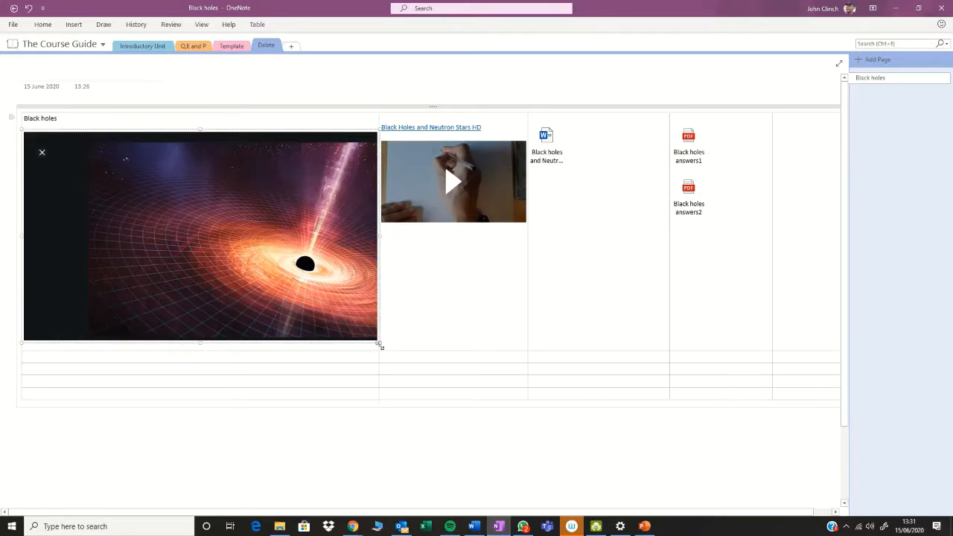
left_click_drag(378, 341, 177, 244)
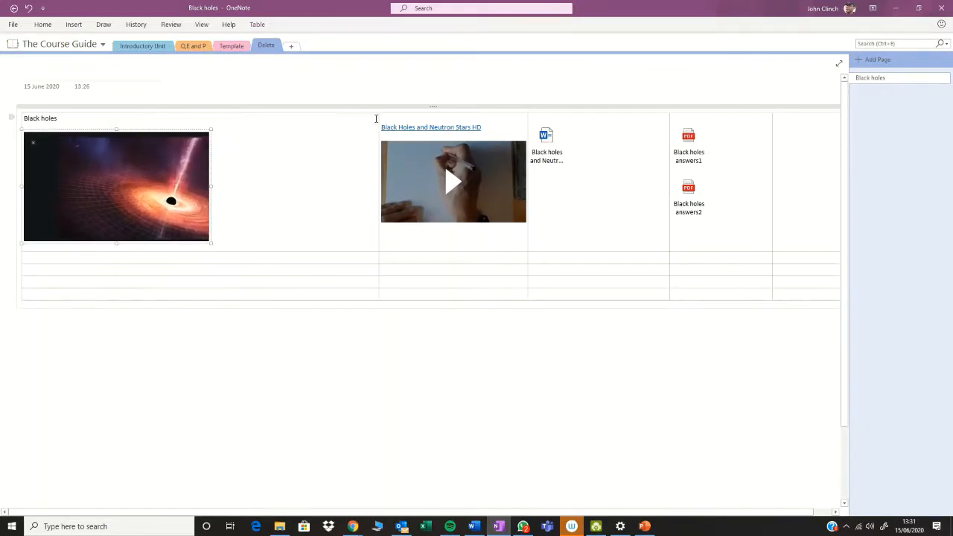
left_click_drag(378, 117, 224, 137)
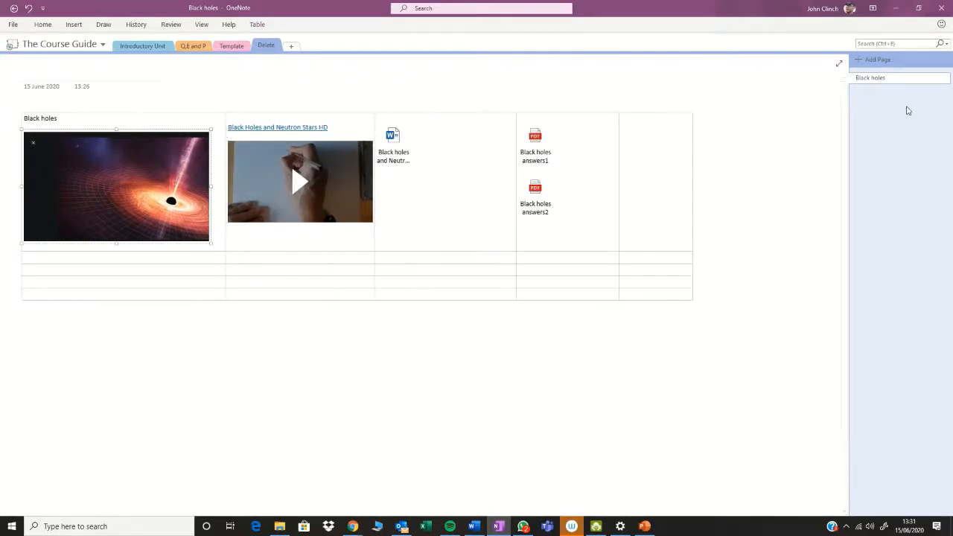
Step: Add a new page to the Delete section and title it "Exoplanets"
left_click(873, 62)
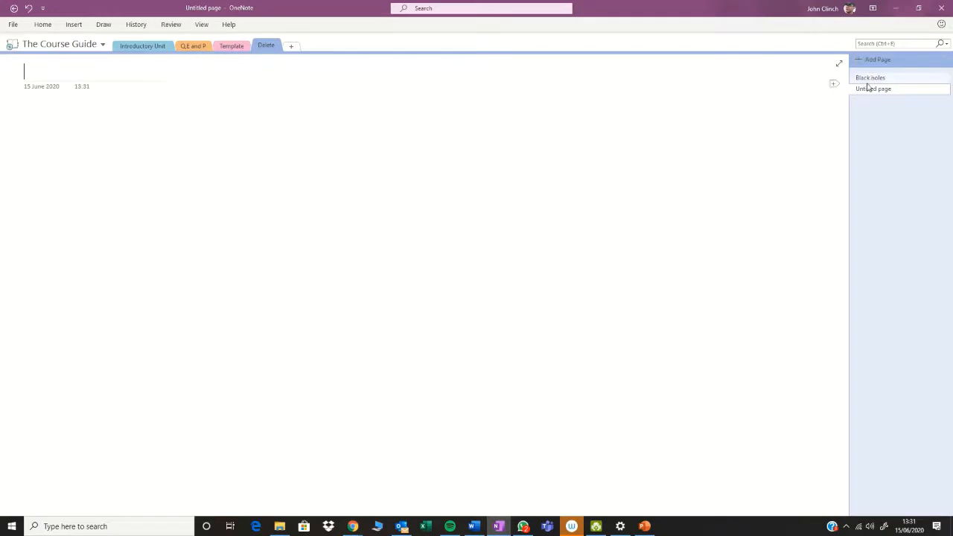
left_click(868, 92)
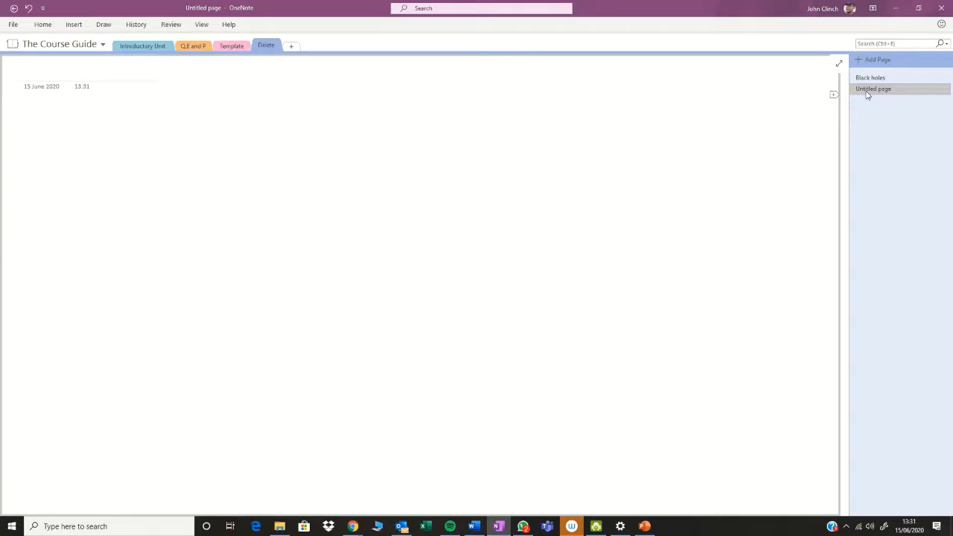
left_click(145, 73)
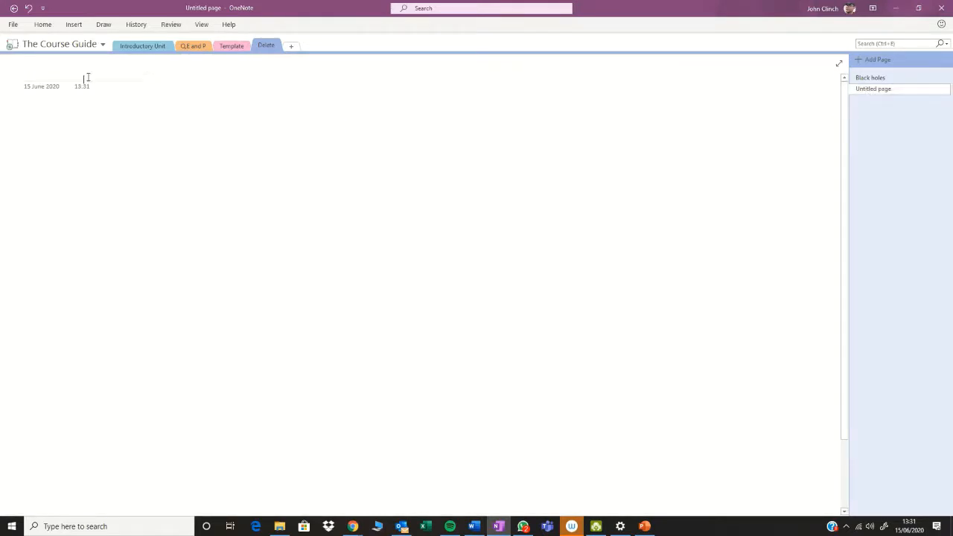
type("Ex")
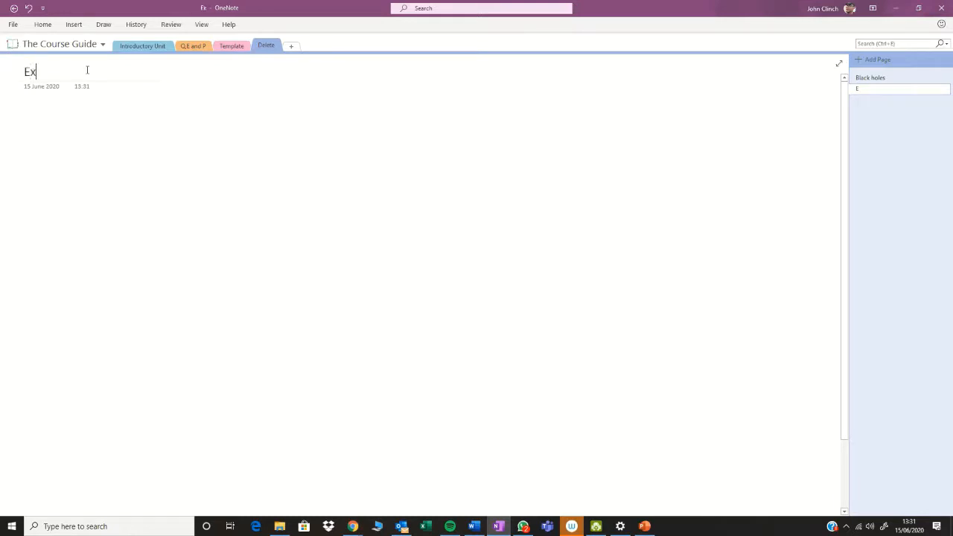
type("oplanets")
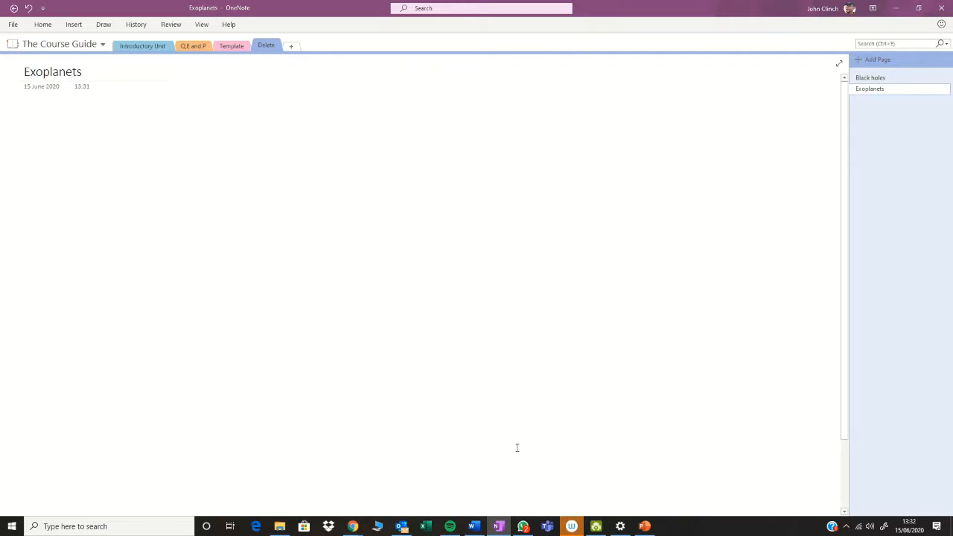
Step: Switch to the open PowerPoint presentation "Presentation1"
left_click(645, 527)
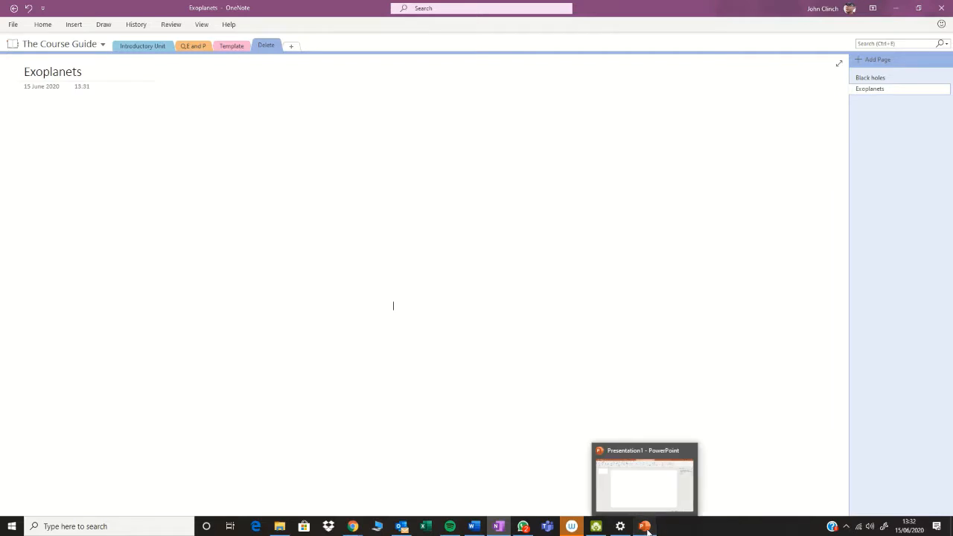